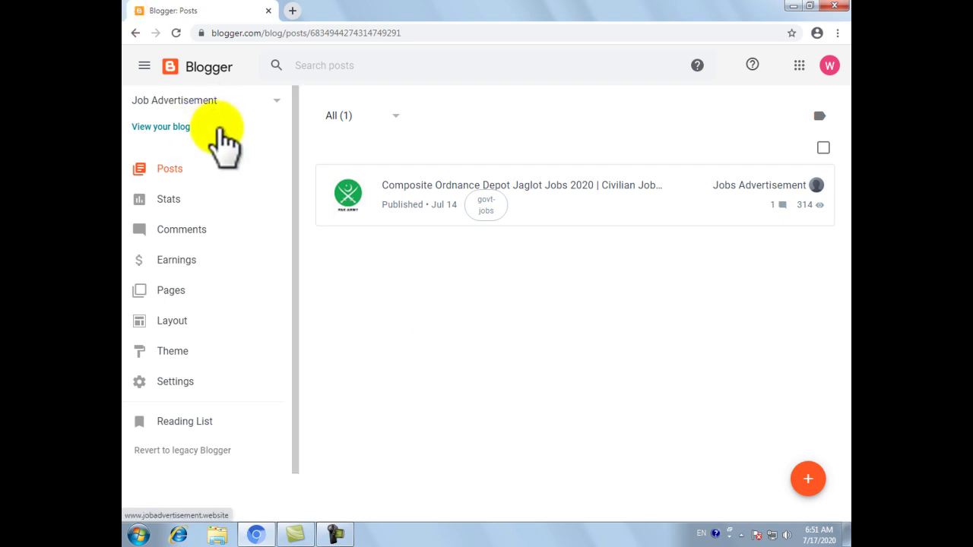
- Open Google Search Console from the crawlers and indexing section of the Job Advertisement blog's settings
click(250, 386)
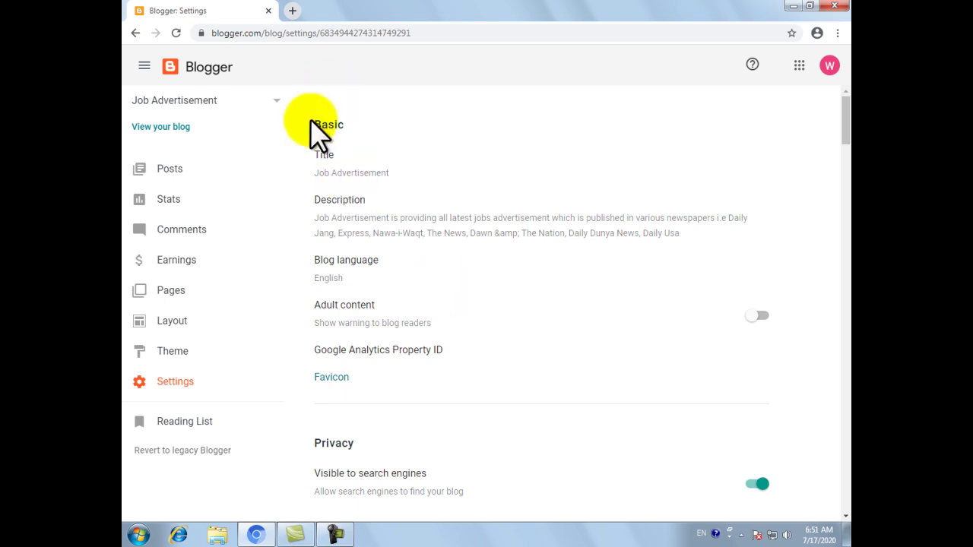
scroll(350, 281, down, 5)
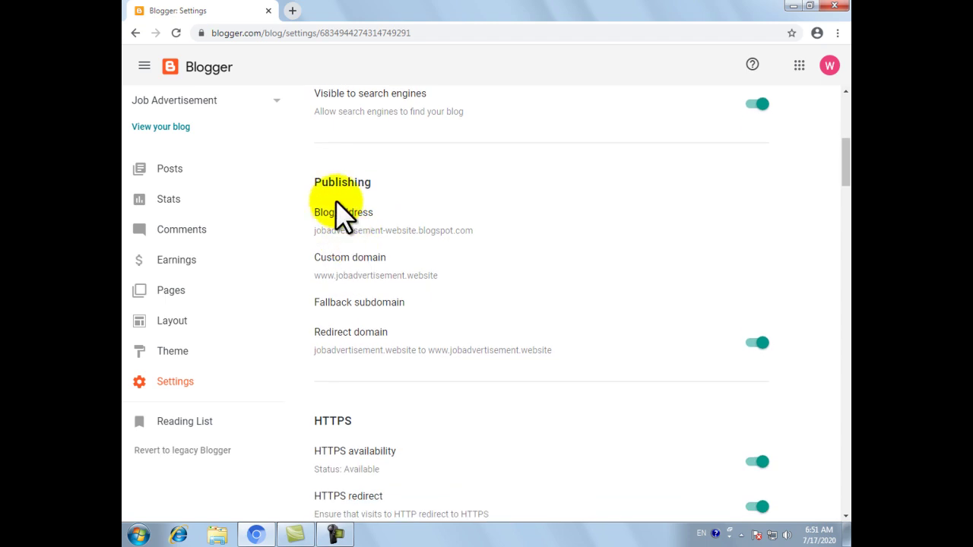
scroll(460, 395, down, 12)
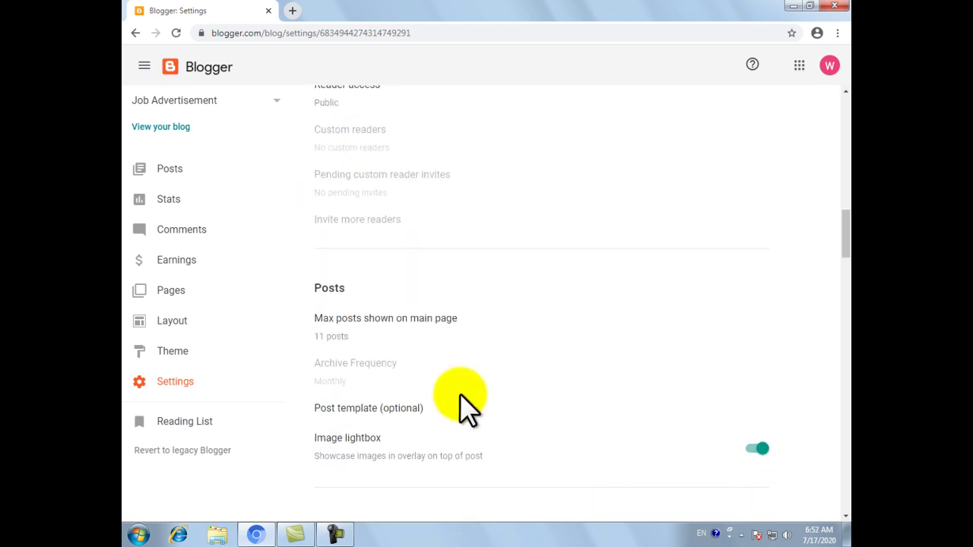
scroll(460, 394, down, 11)
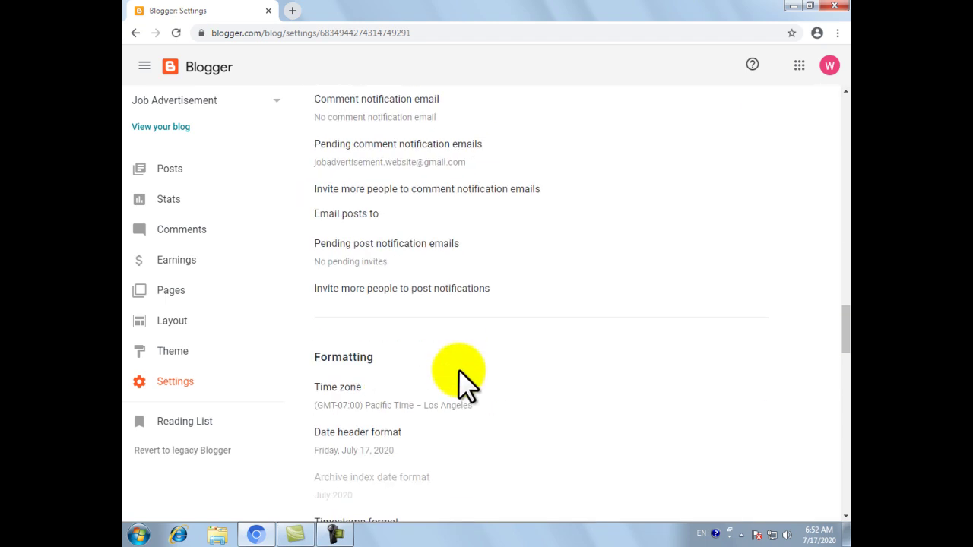
scroll(459, 381, down, 5)
scroll(411, 289, down, 3)
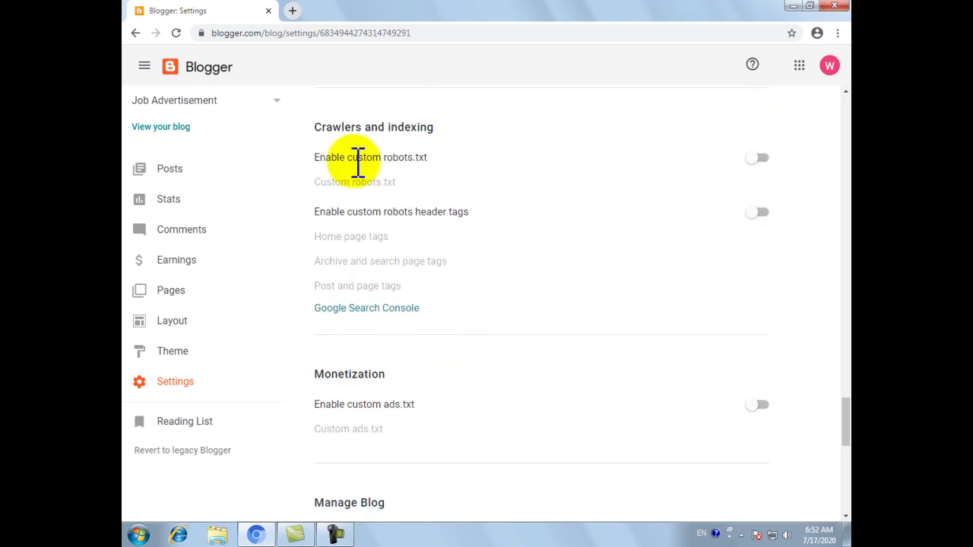
drag(322, 126, 427, 129)
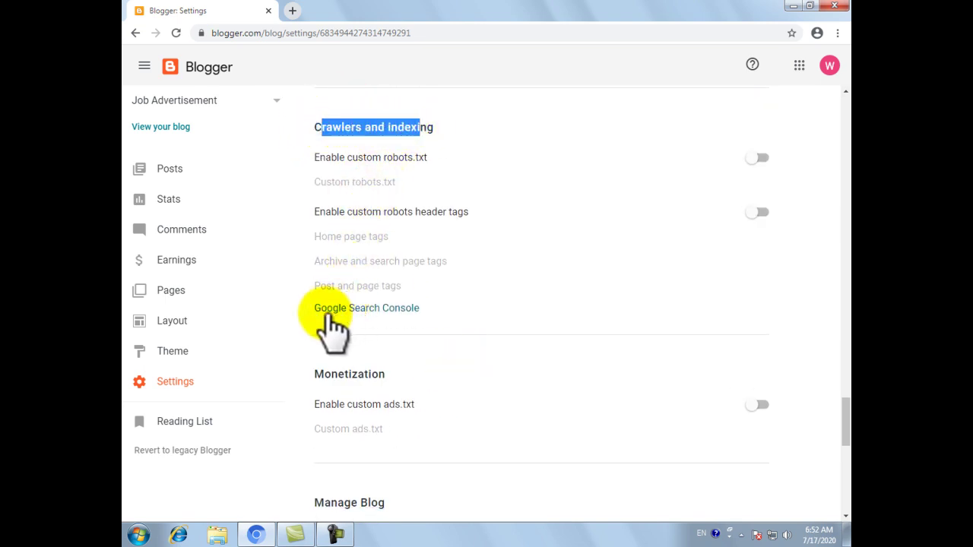
click(407, 308)
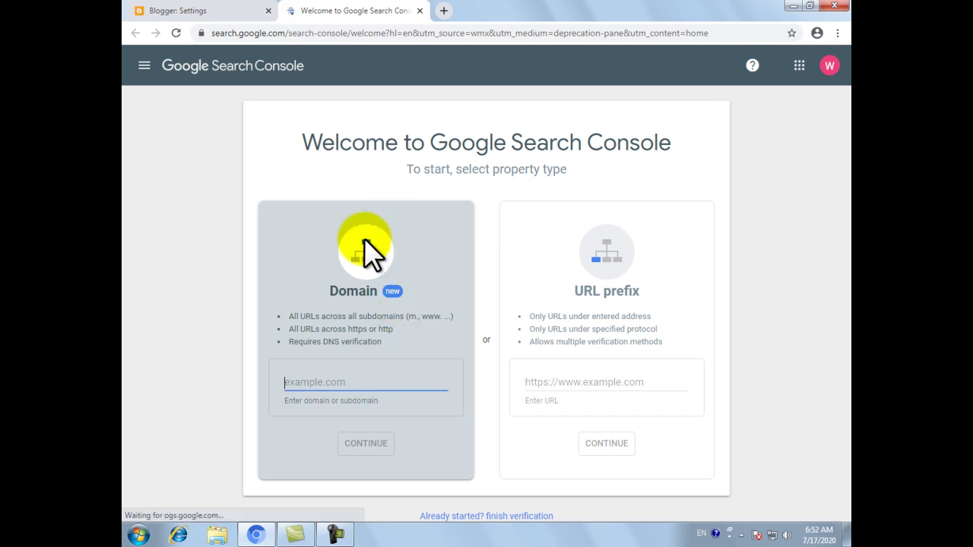
- Choose the URL prefix property type and copy the web address of the live Job Advertisement blog
click(621, 258)
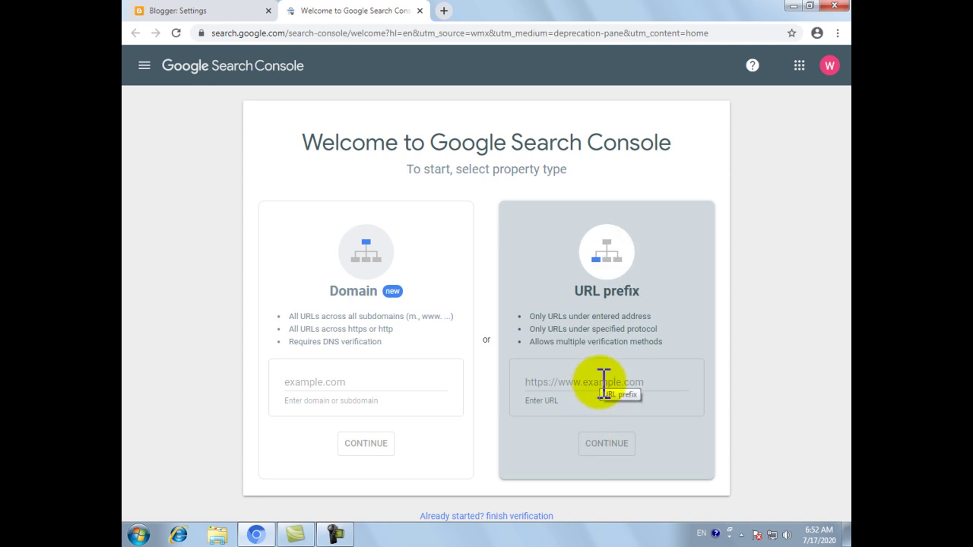
click(191, 11)
click(162, 127)
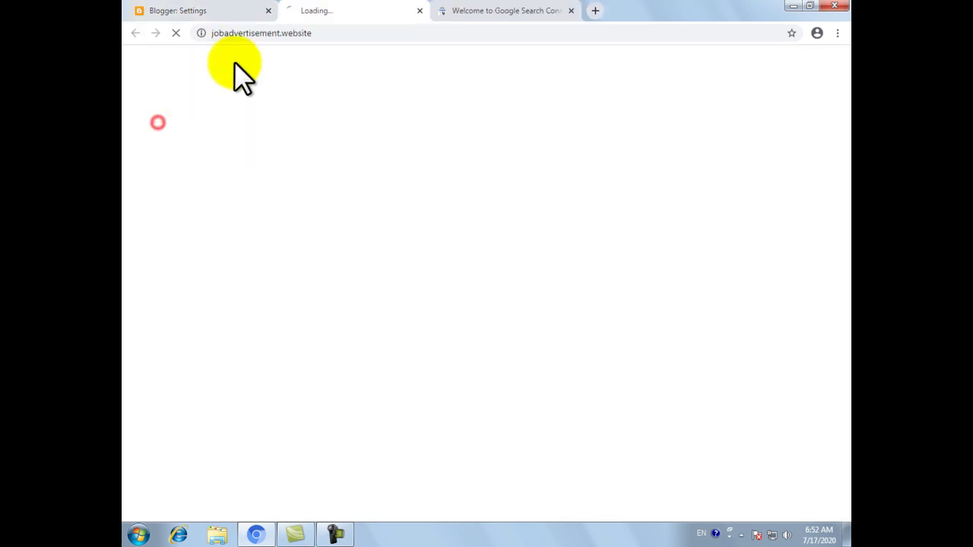
click(326, 34)
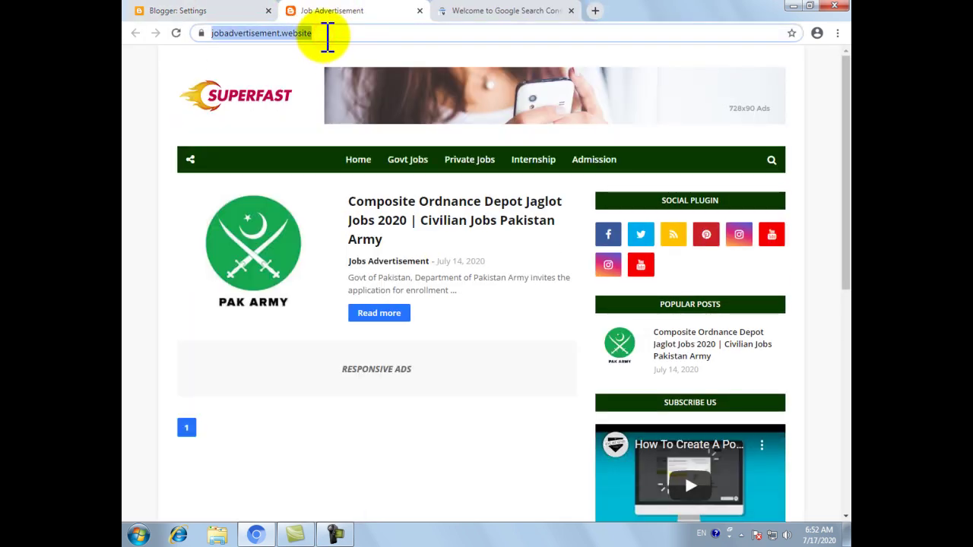
click(457, 6)
click(583, 382)
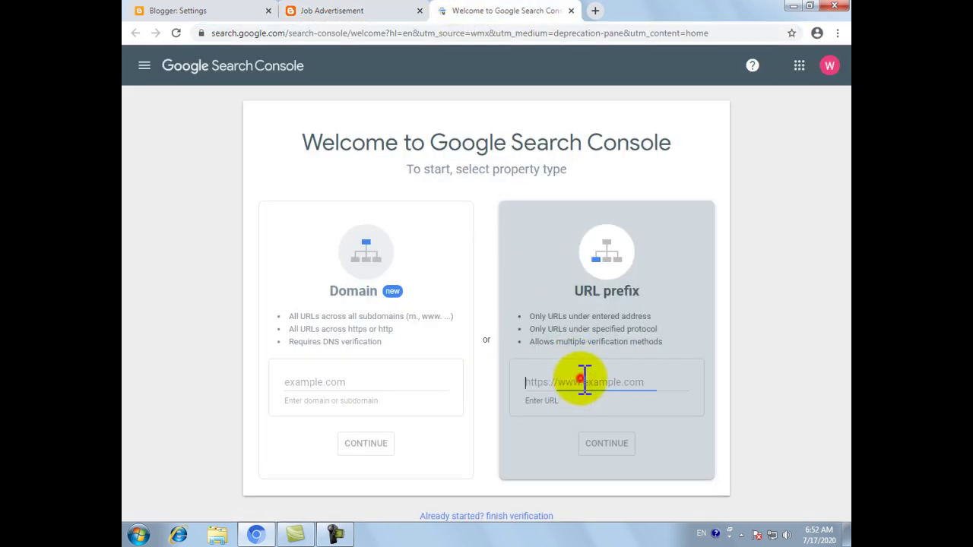
key(ctrl+v)
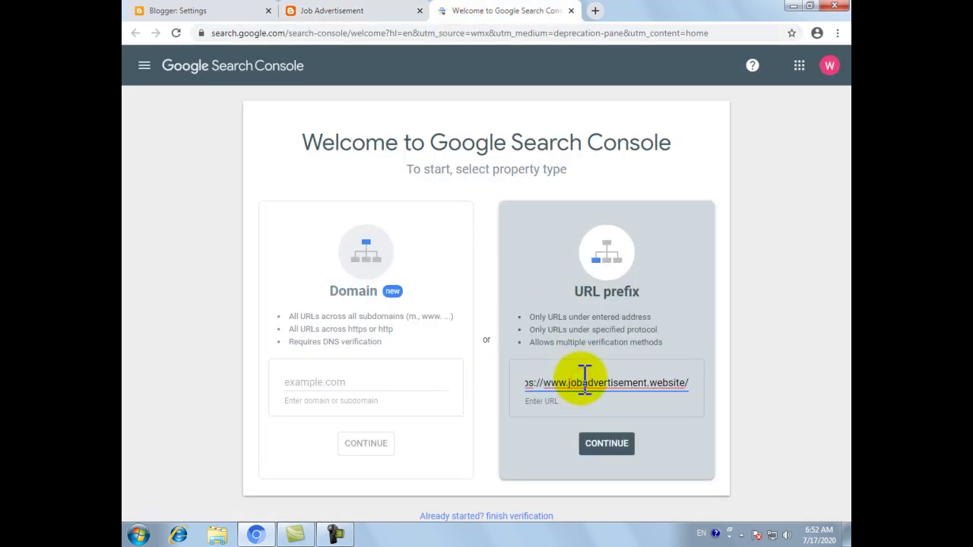
click(605, 444)
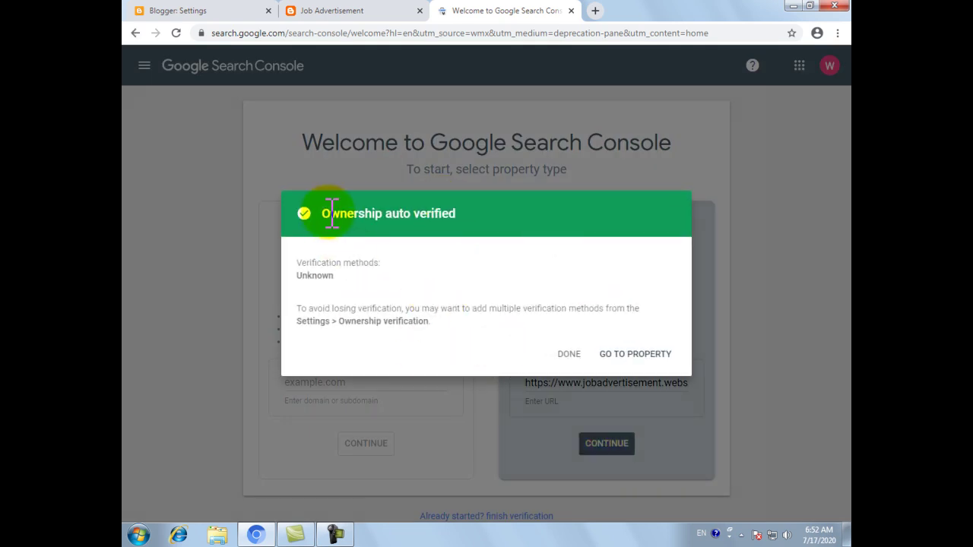
- Go to the added property's overview and dismiss the welcome message and the Overview tip
triple_click(456, 222)
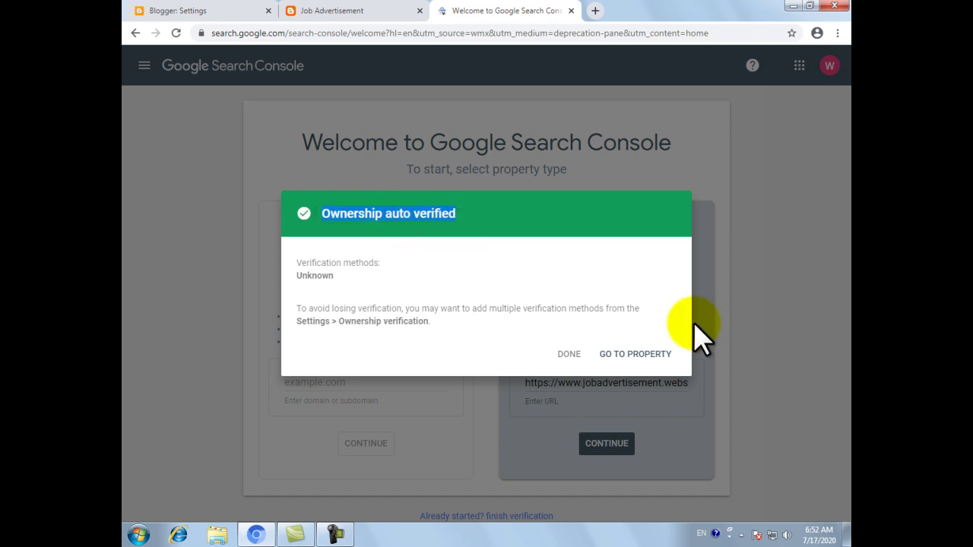
click(627, 355)
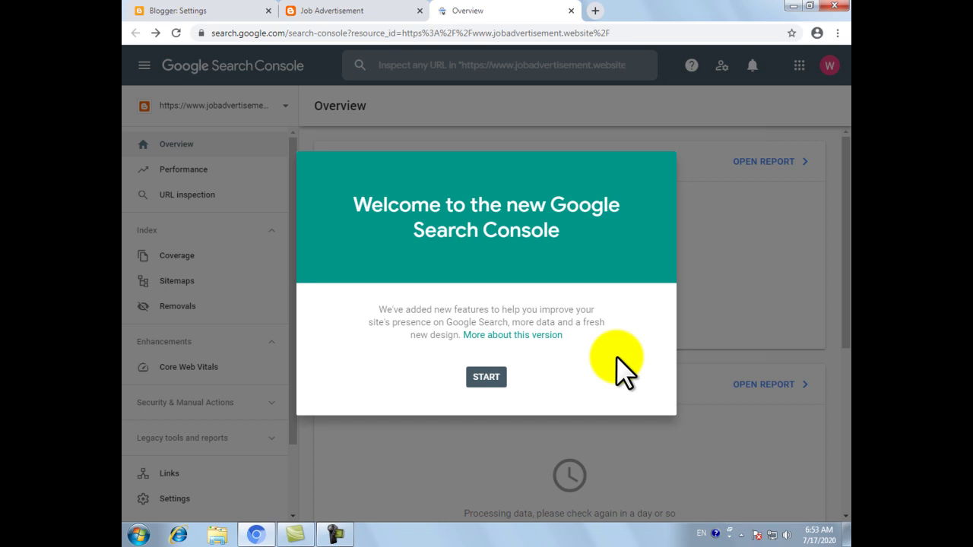
click(498, 380)
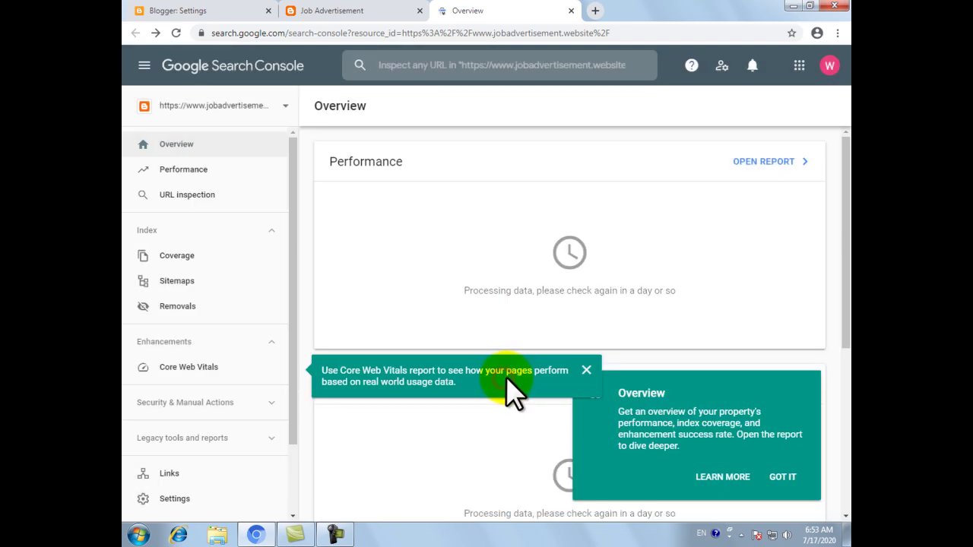
click(782, 477)
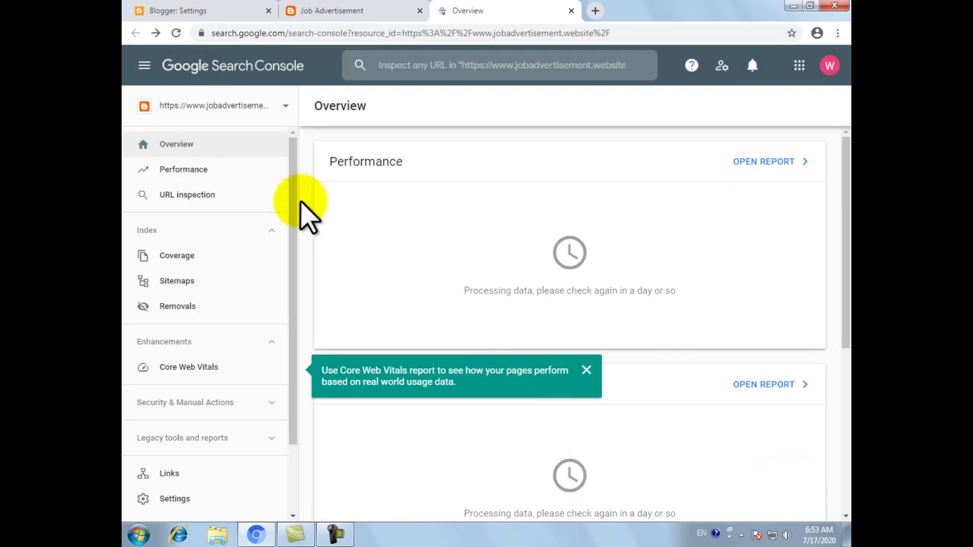
click(287, 107)
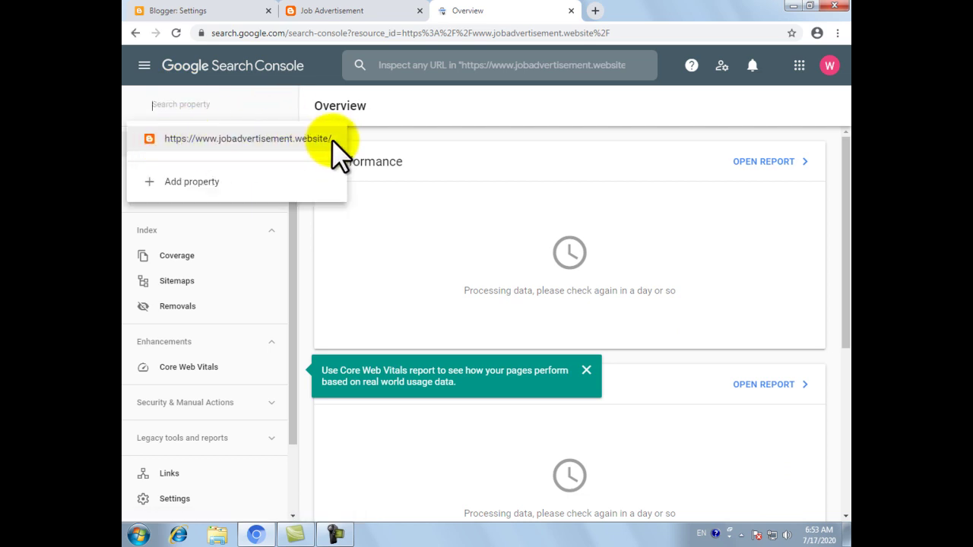
click(311, 138)
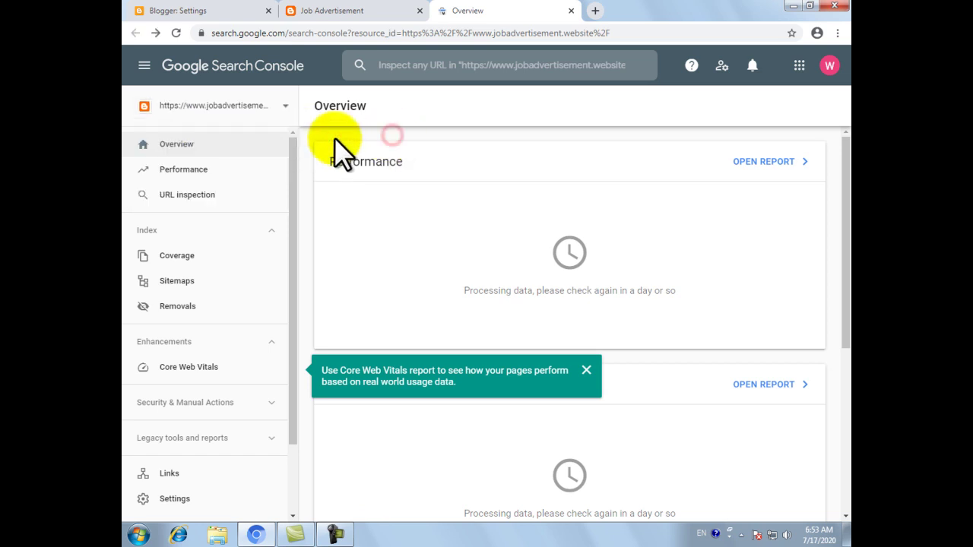
click(587, 373)
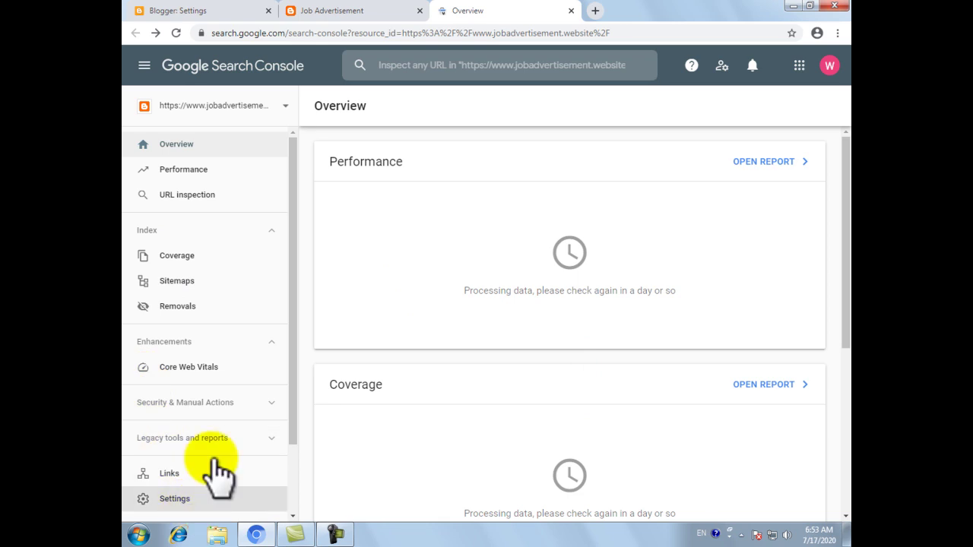
- Open the property's settings and check its ownership verification status
scroll(205, 457, down, 2)
click(187, 414)
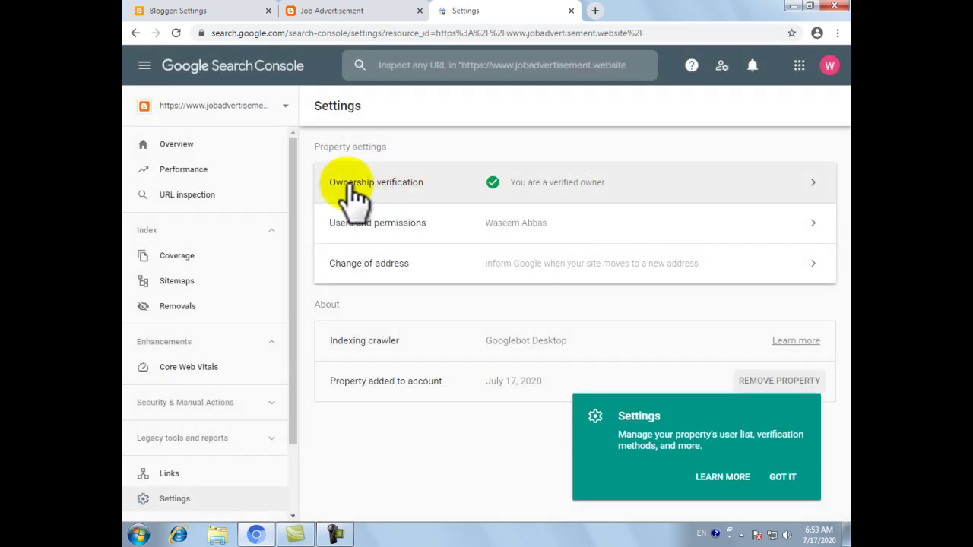
drag(327, 194, 358, 190)
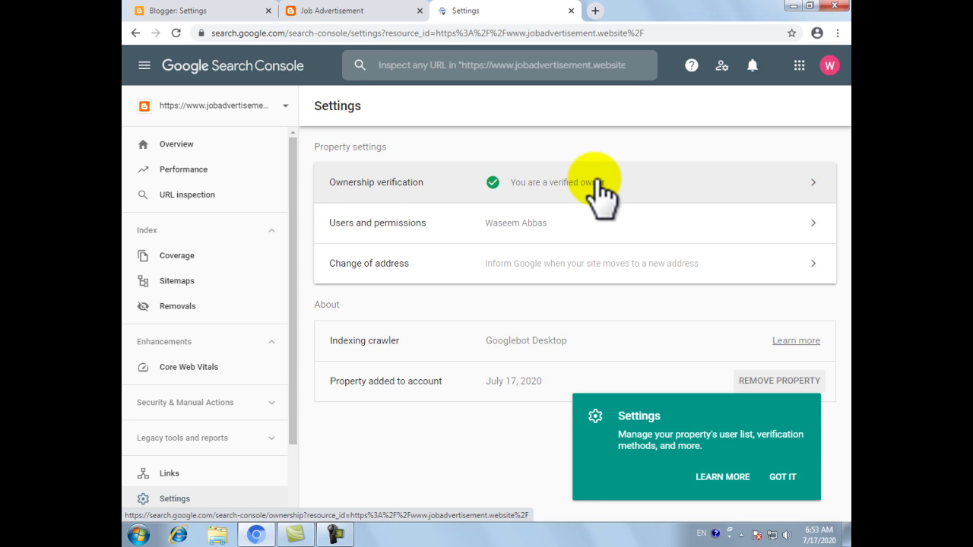
- Submit sitemap.xml as a new sitemap for the property and dismiss the confirmation message
click(205, 280)
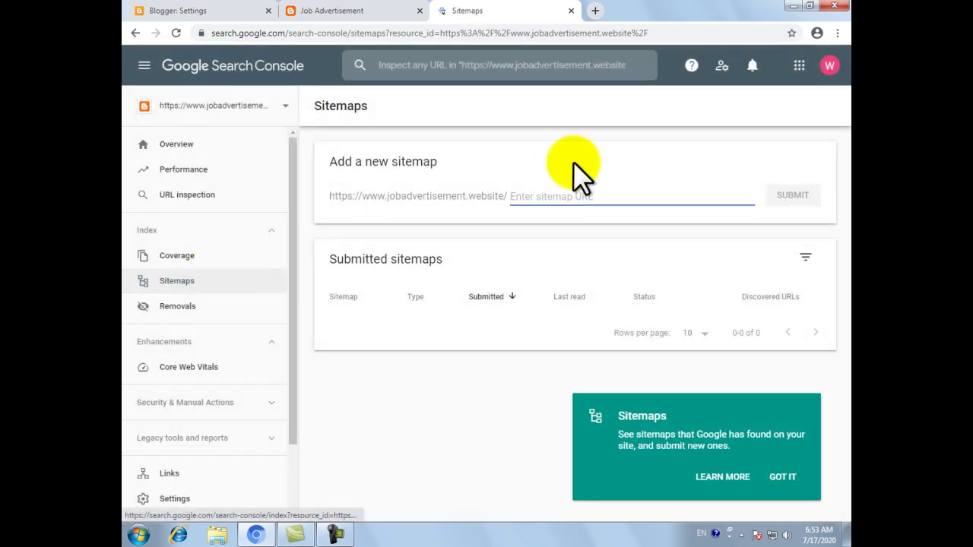
drag(331, 196, 501, 196)
click(524, 196)
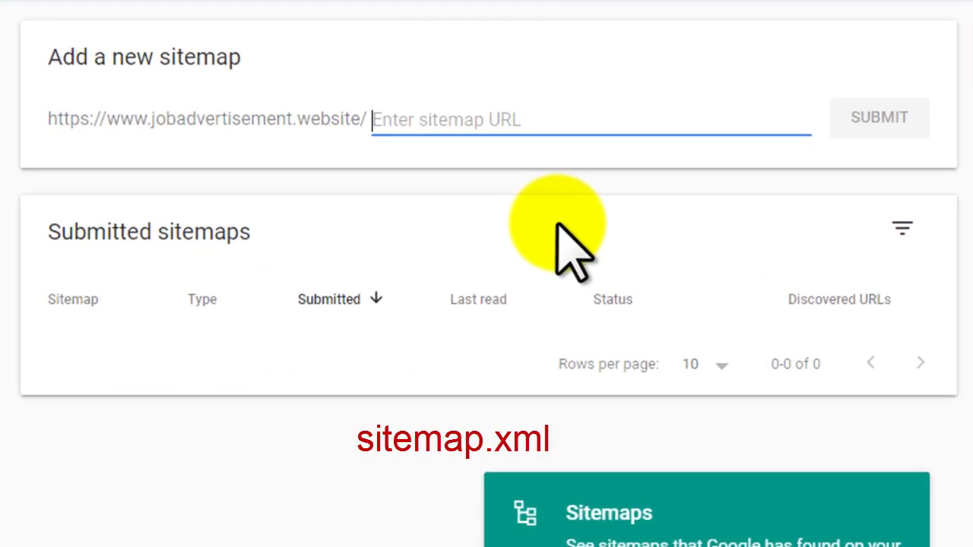
text(site)
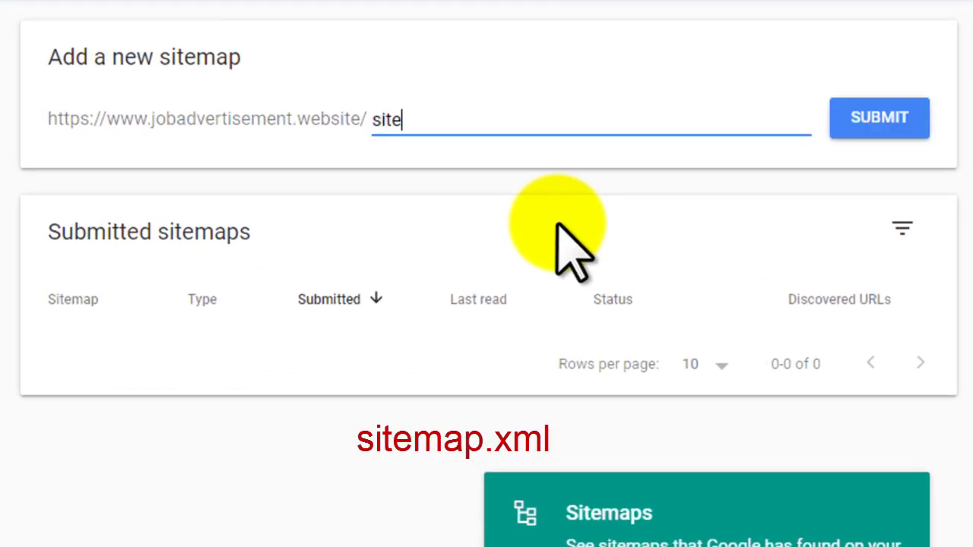
text(map.xml)
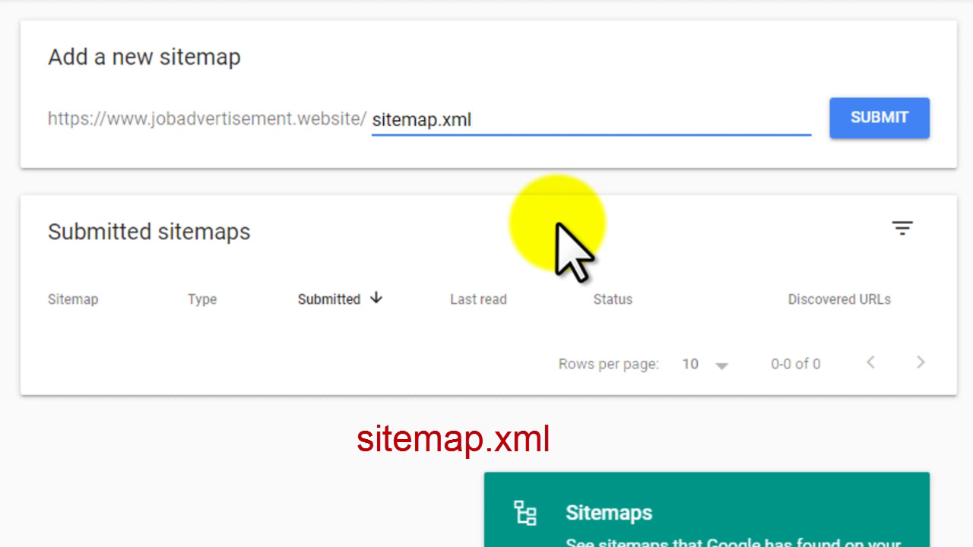
click(861, 130)
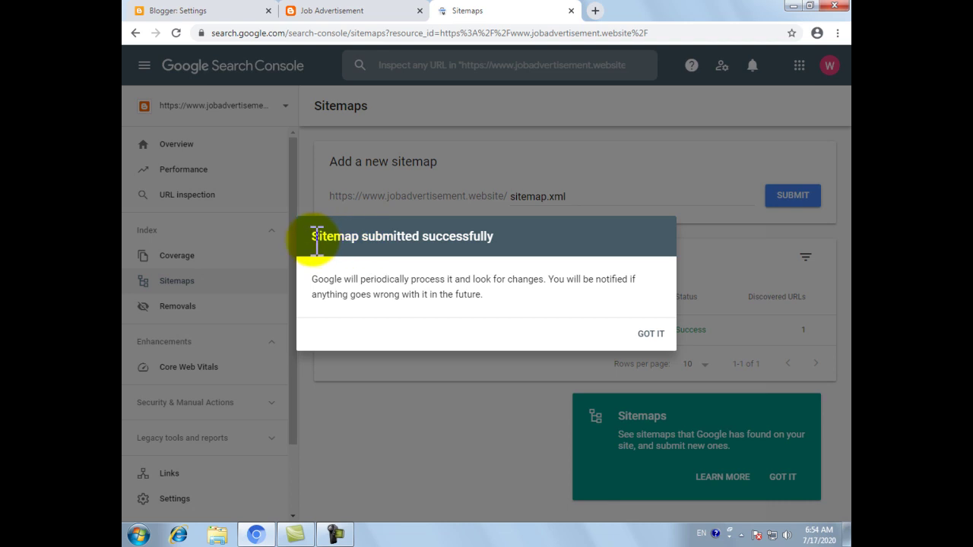
click(315, 236)
drag(382, 235, 504, 231)
click(648, 333)
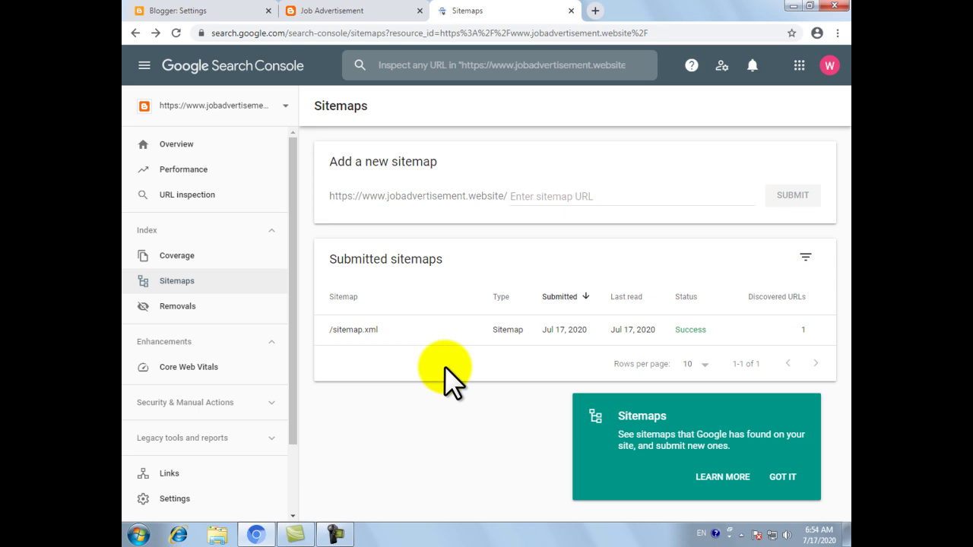
- View the live blog, check the submitted sitemap's status in Search Console, and dismiss the Sitemaps tip
click(398, 11)
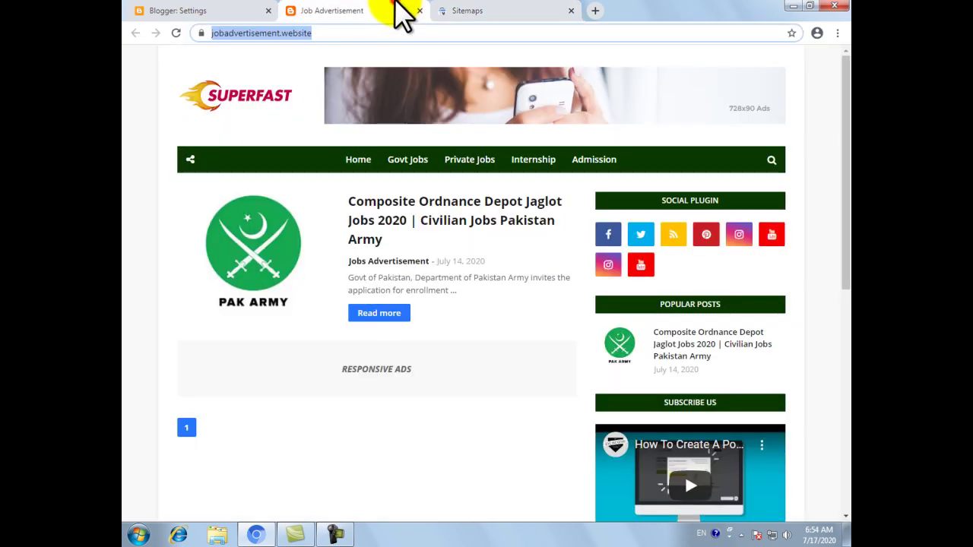
click(528, 10)
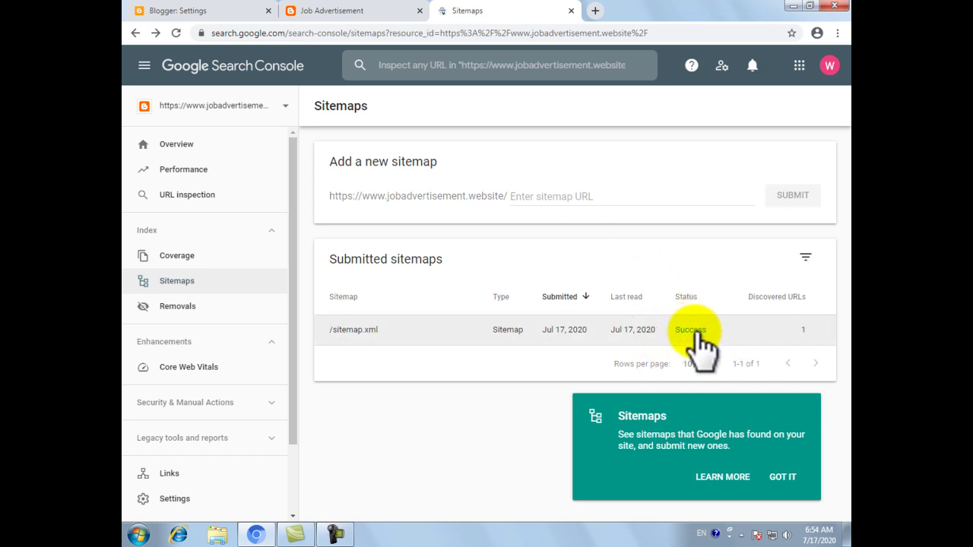
click(783, 477)
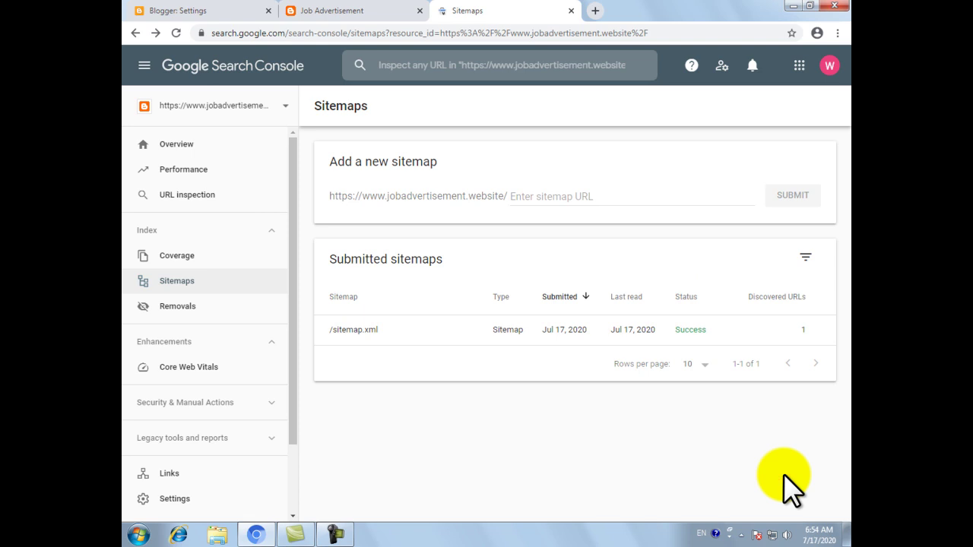